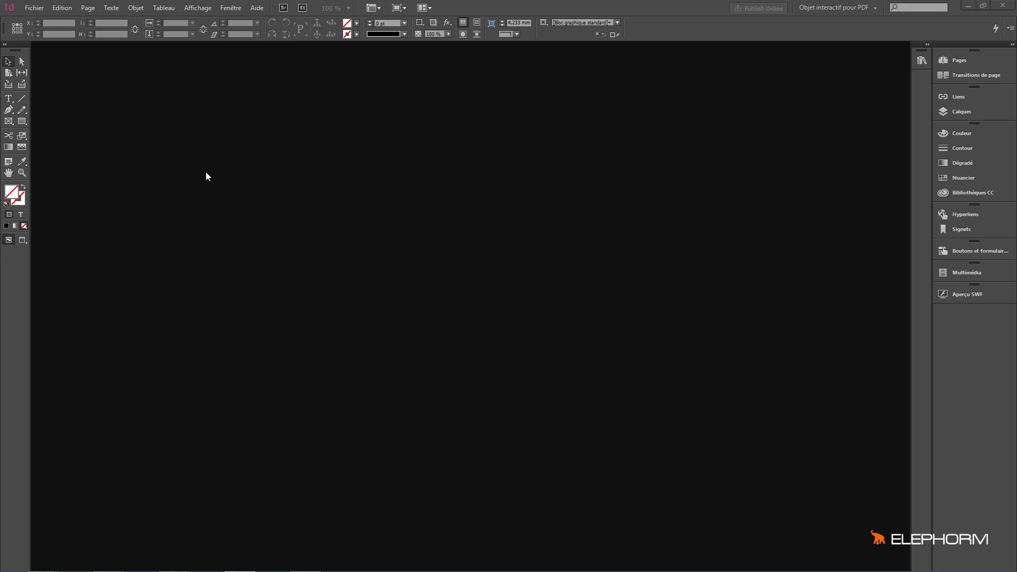
- Start a new print document with facing pages turned off
click(39, 10)
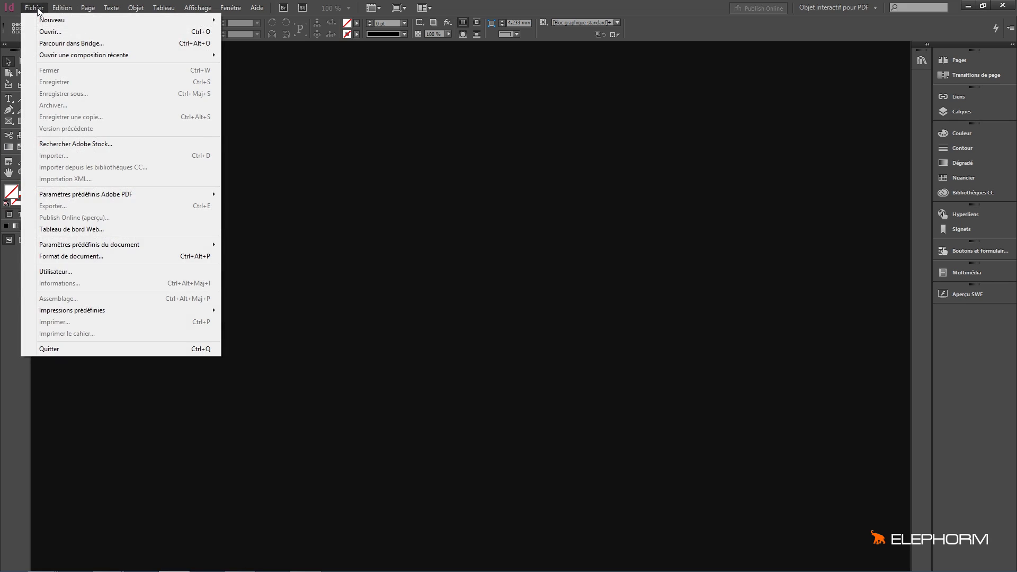
mouse_move(53, 20)
click(269, 18)
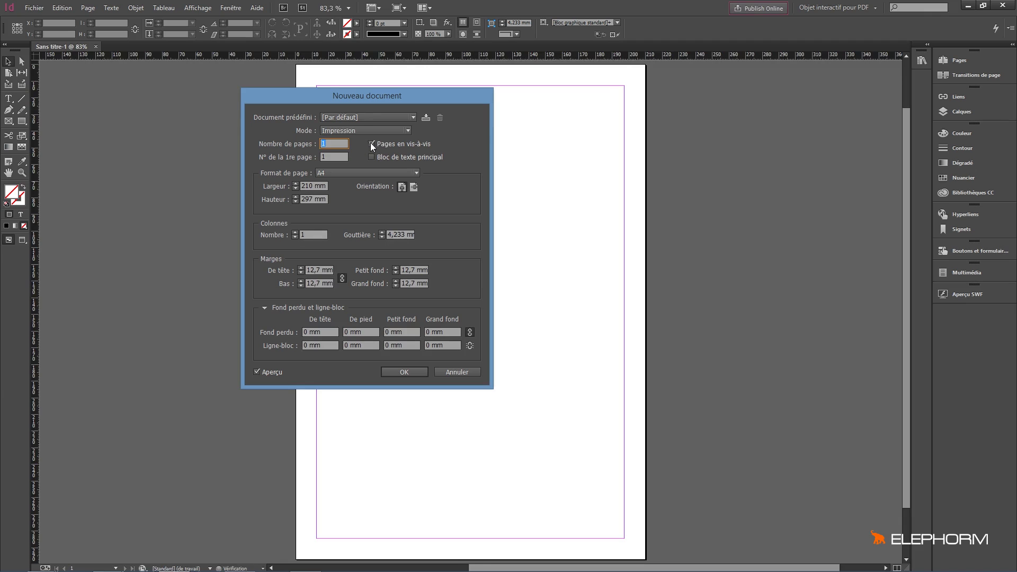
click(370, 143)
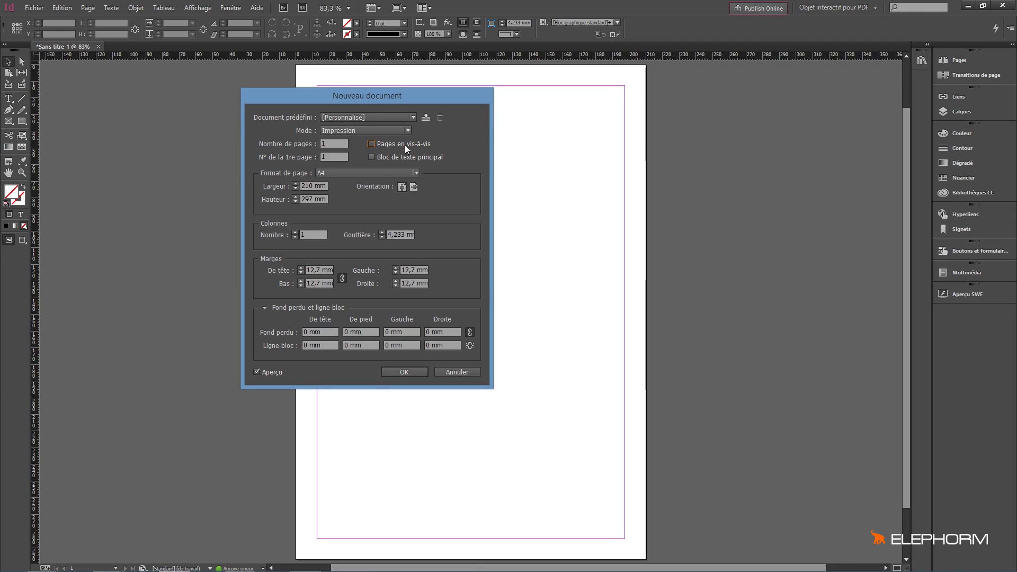
click(256, 371)
- Set the new document's page size to 300 mm wide by 210 mm high
click(313, 186)
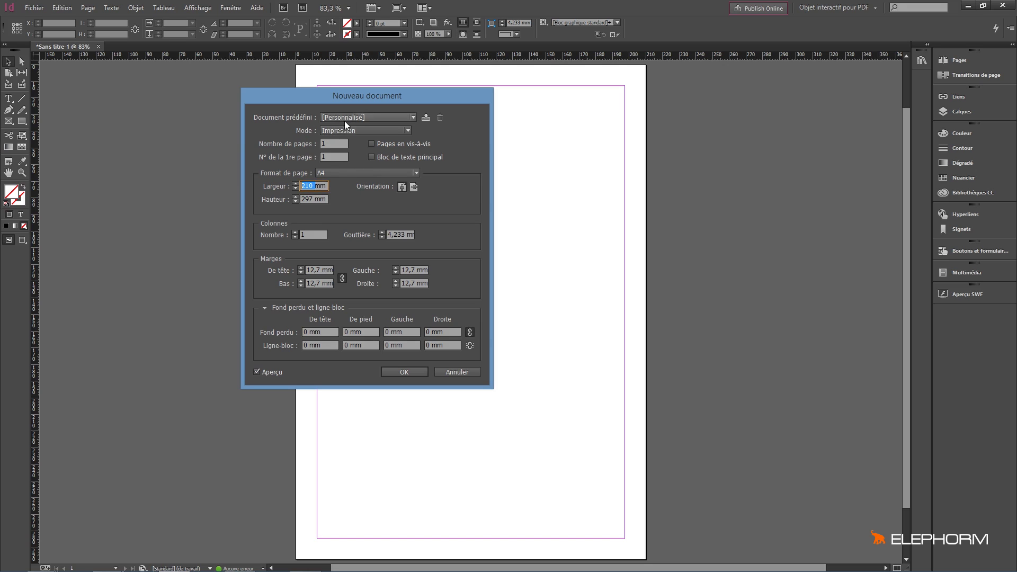
text(300)
key(Tab)
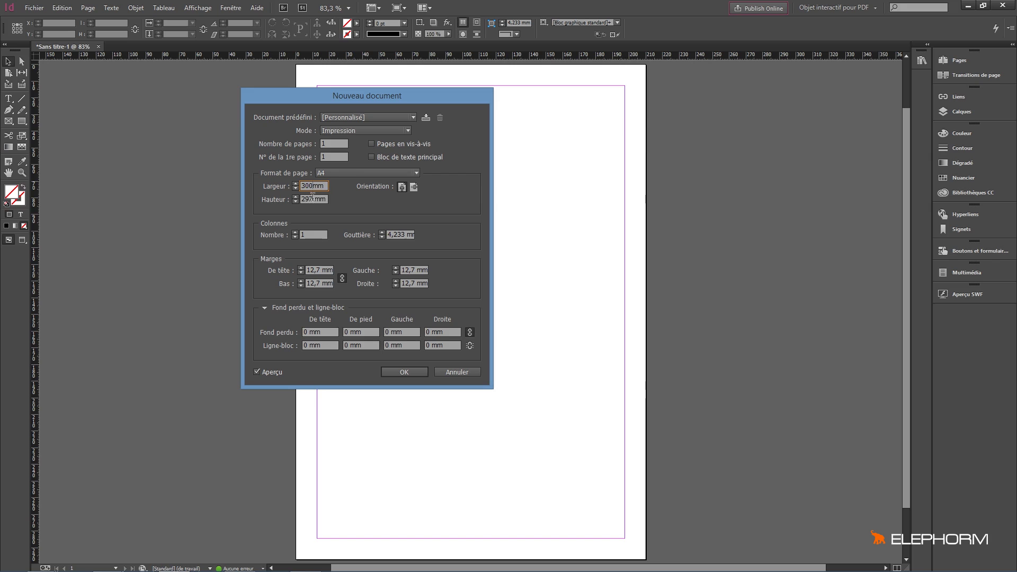
text(210)
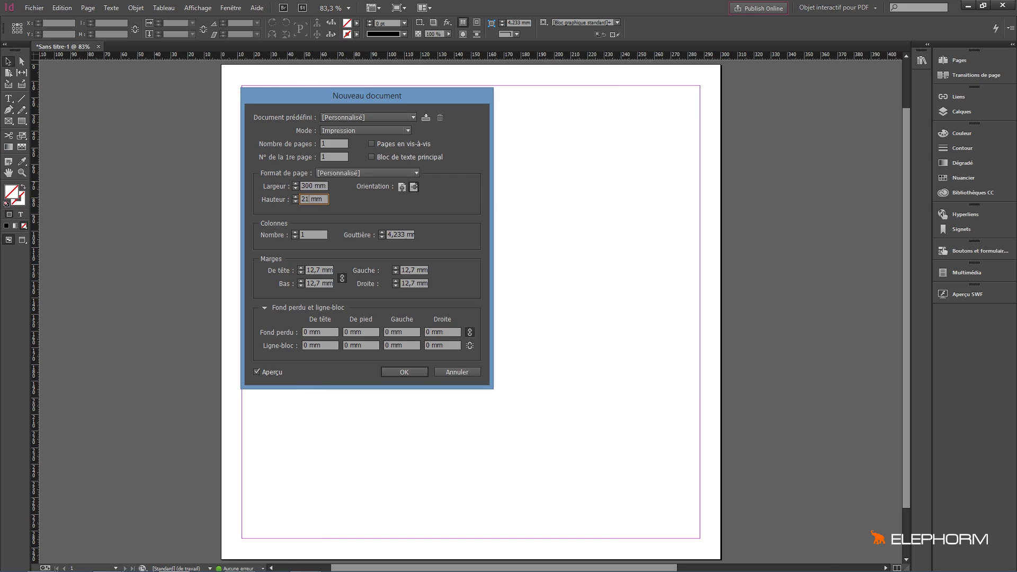
key(Tab)
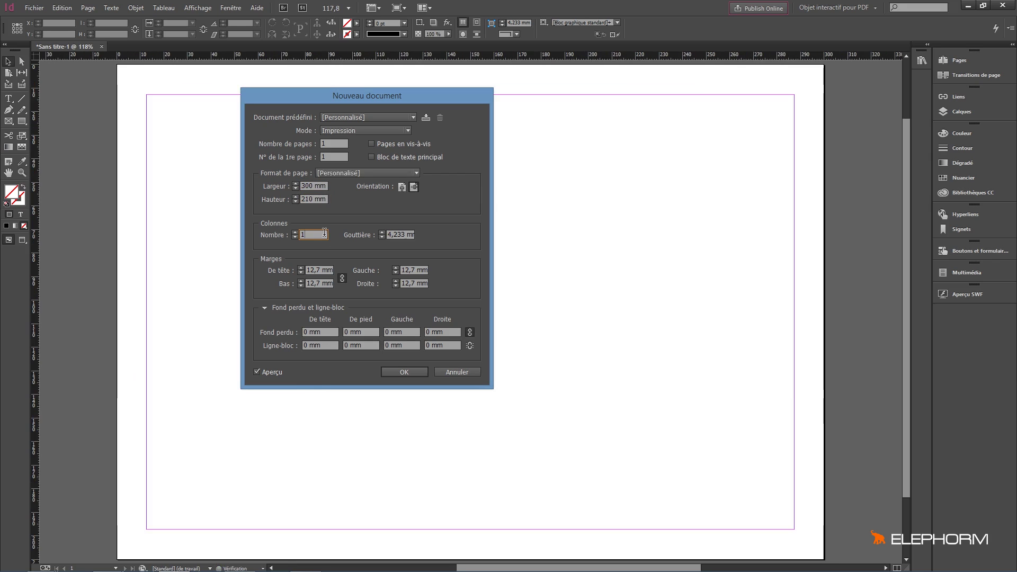
- Set all margins to 10 mm and the bleed to 5 mm on every side, and create the document
drag(324, 270, 271, 271)
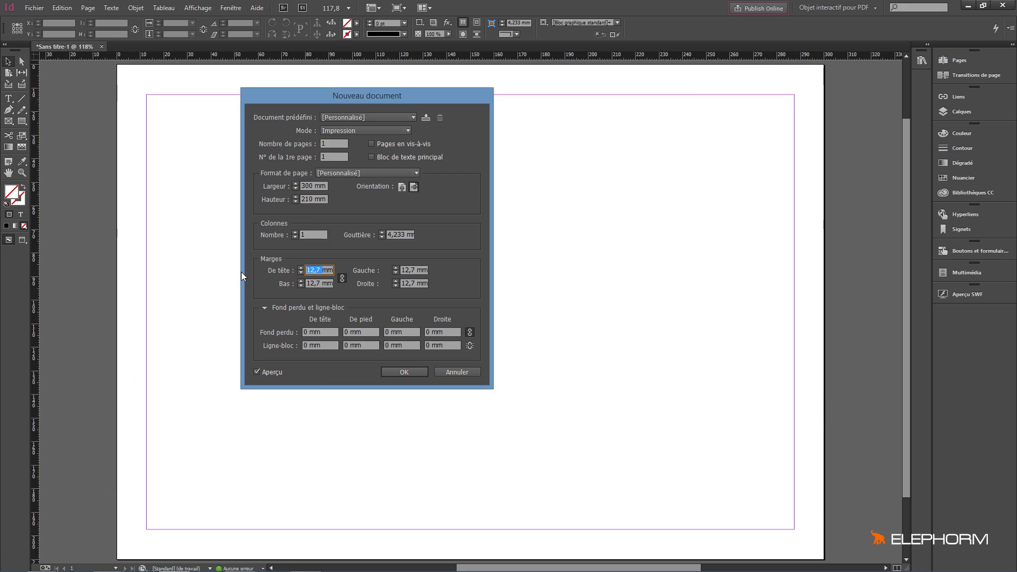
text(10)
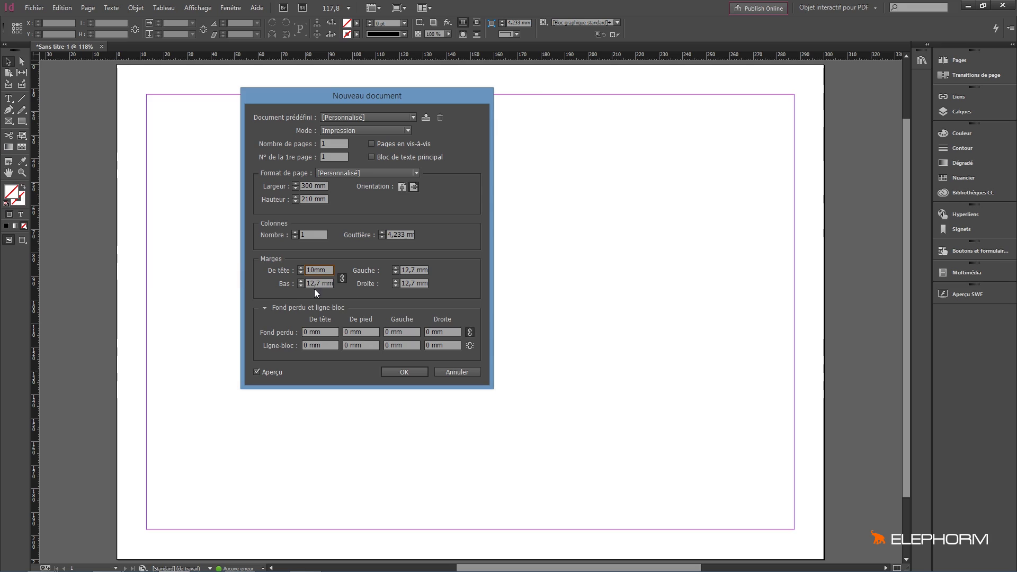
key(Tab)
drag(310, 332, 293, 332)
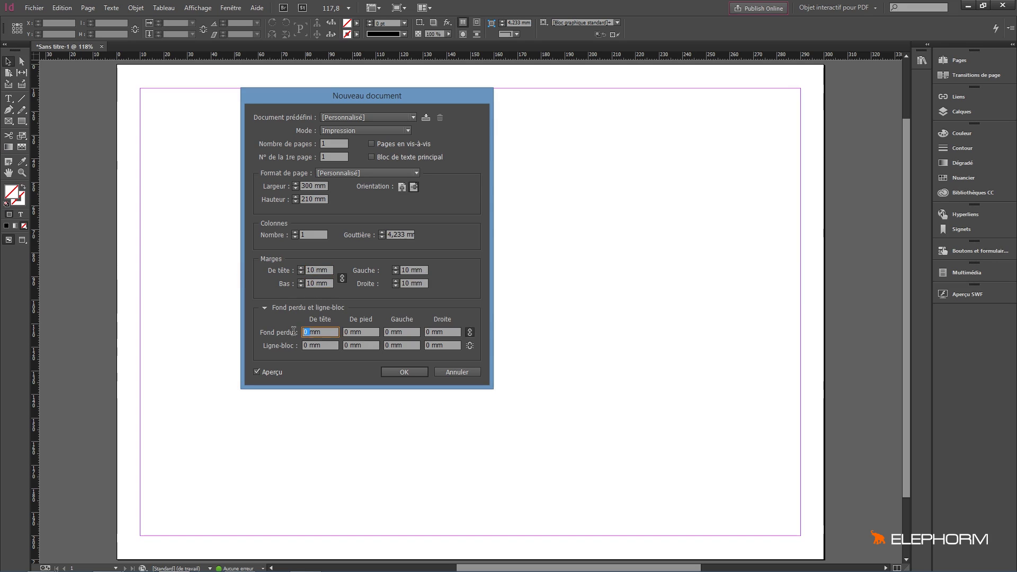
text(5)
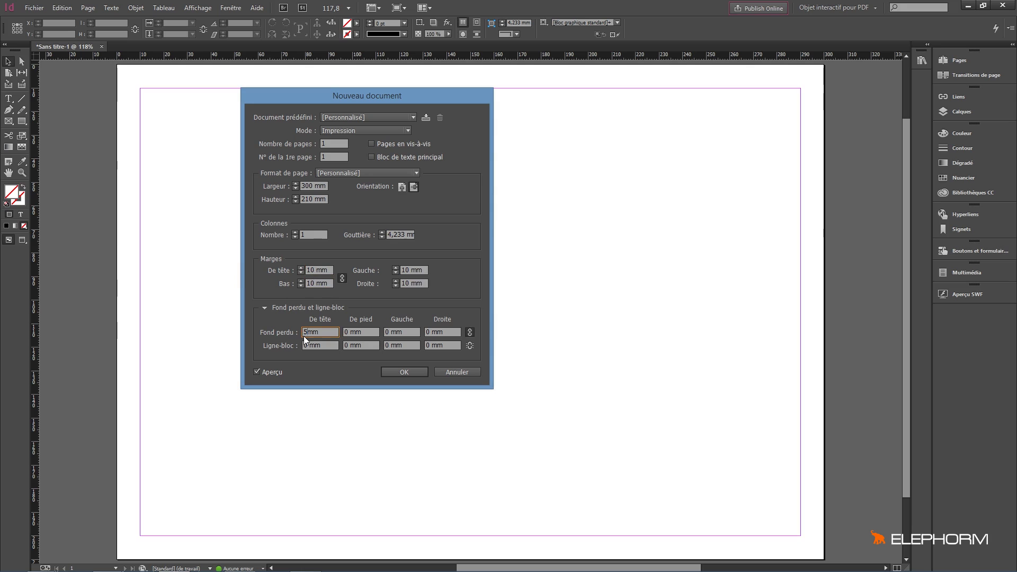
click(404, 371)
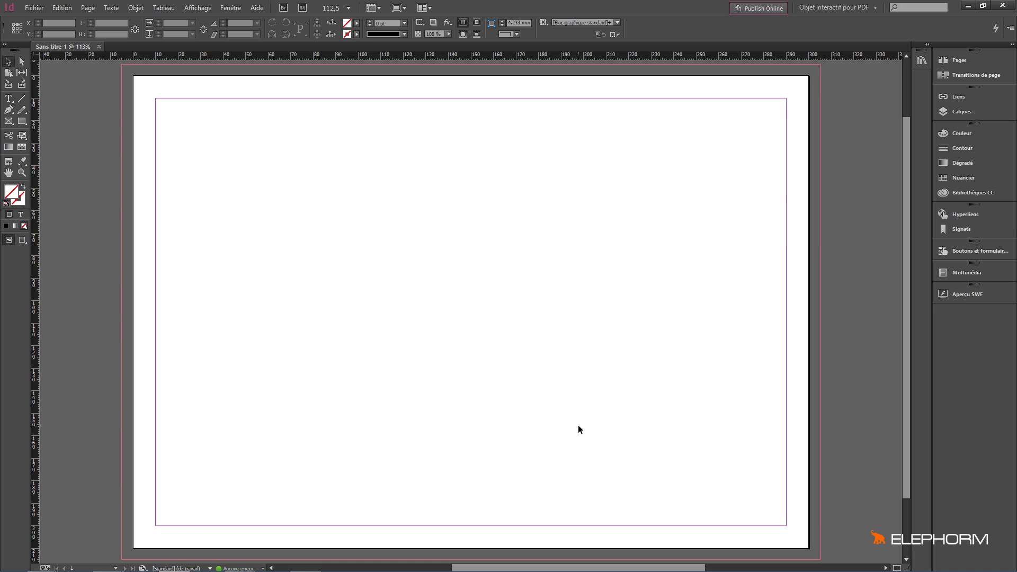
- Compare the blank page in the normal and preview screen modes, ending in normal mode
key(w)
key(w)
key(w)
key(w)
key(w)
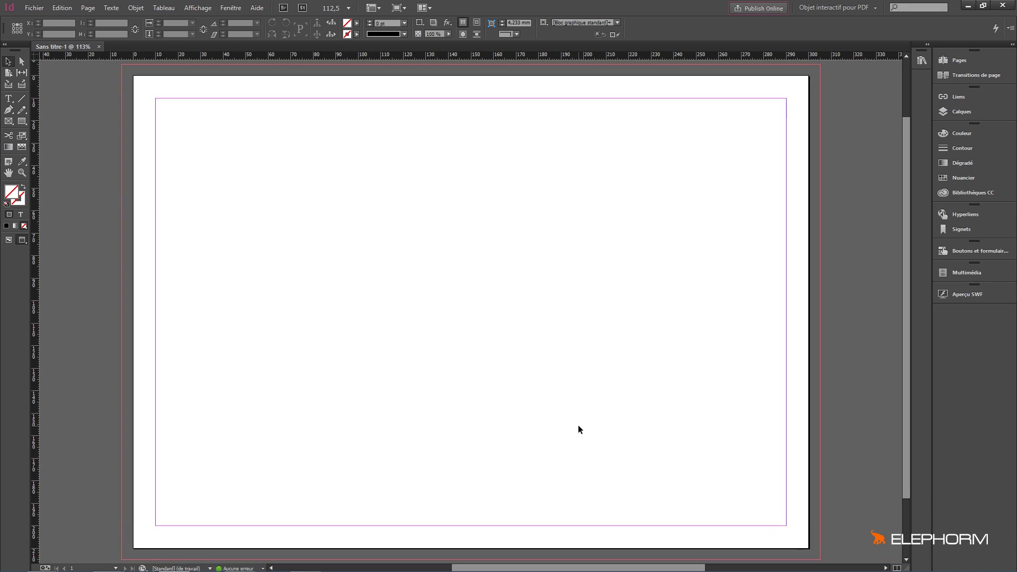
key(w)
key(w)
key(w)
key(w)
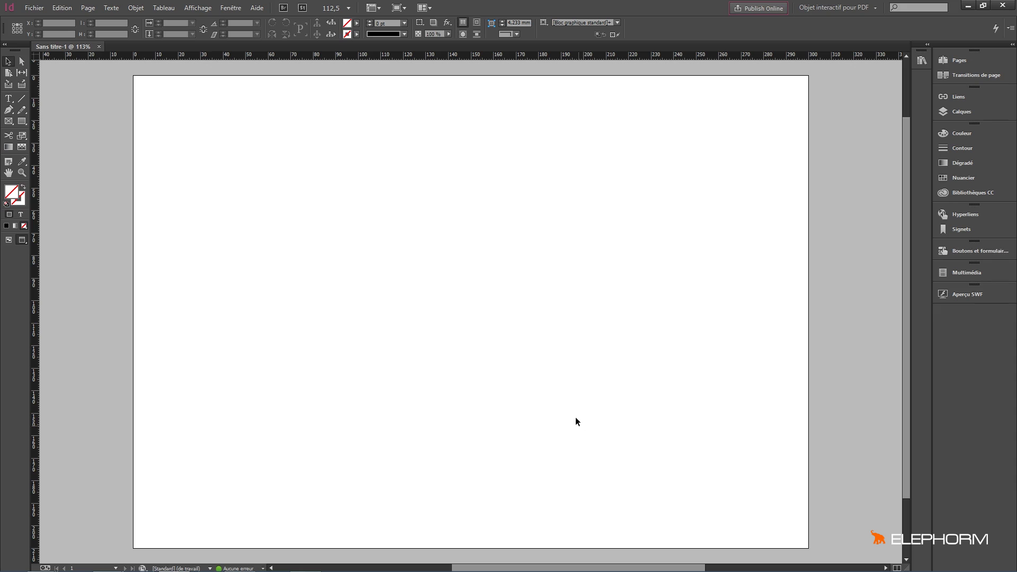
key(w)
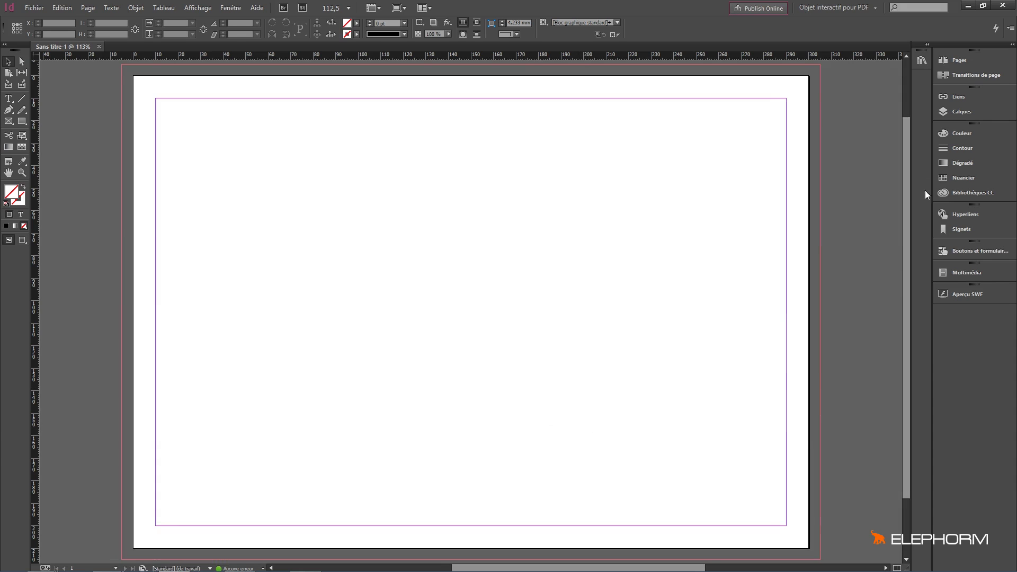
- Enlarge the master page area in the page list and open the A-Gabarit master for editing
click(963, 59)
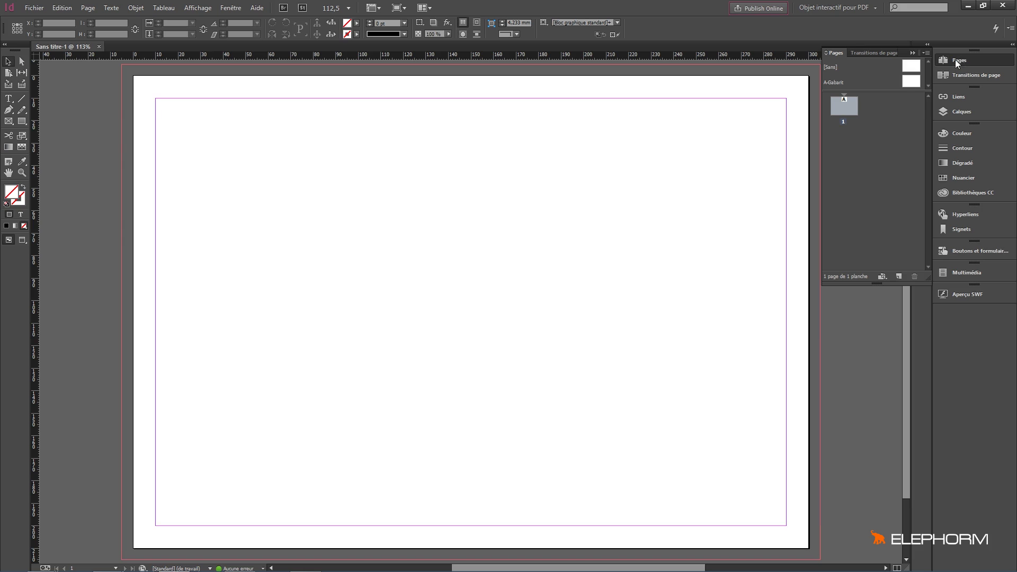
drag(878, 90, 878, 110)
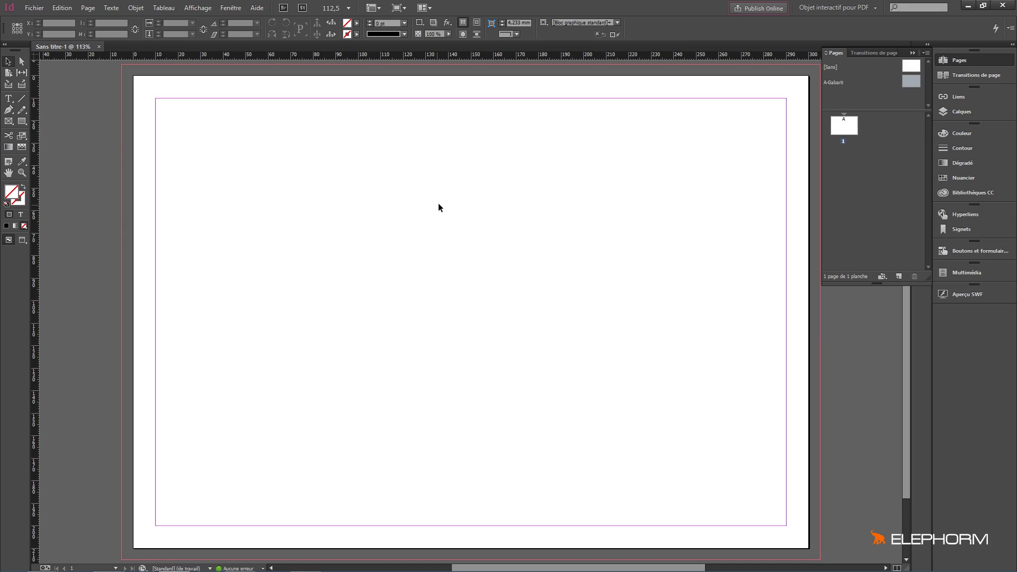
double_click(913, 80)
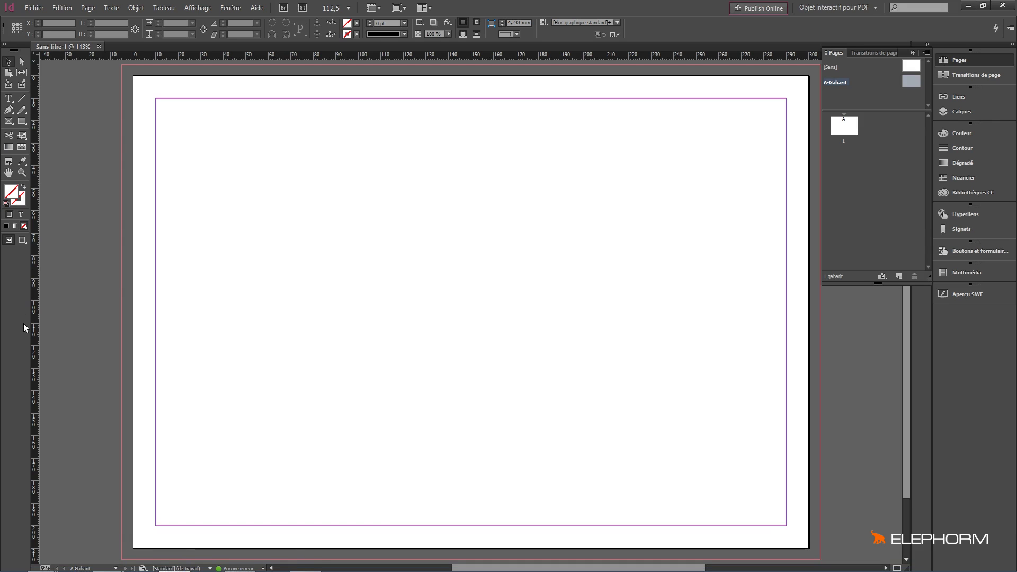
- Hide the document rulers and show them again
click(201, 6)
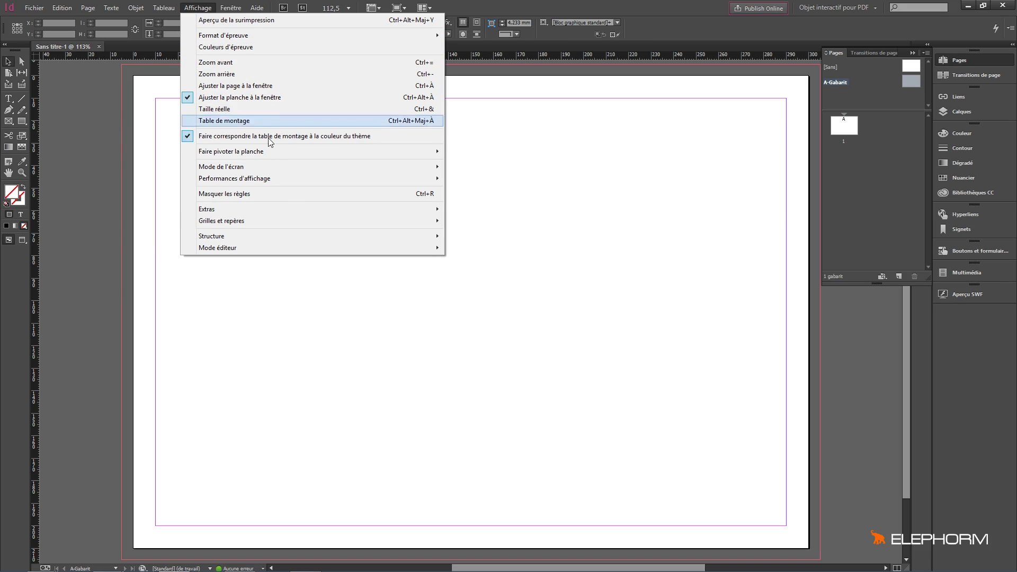
mouse_move(280, 208)
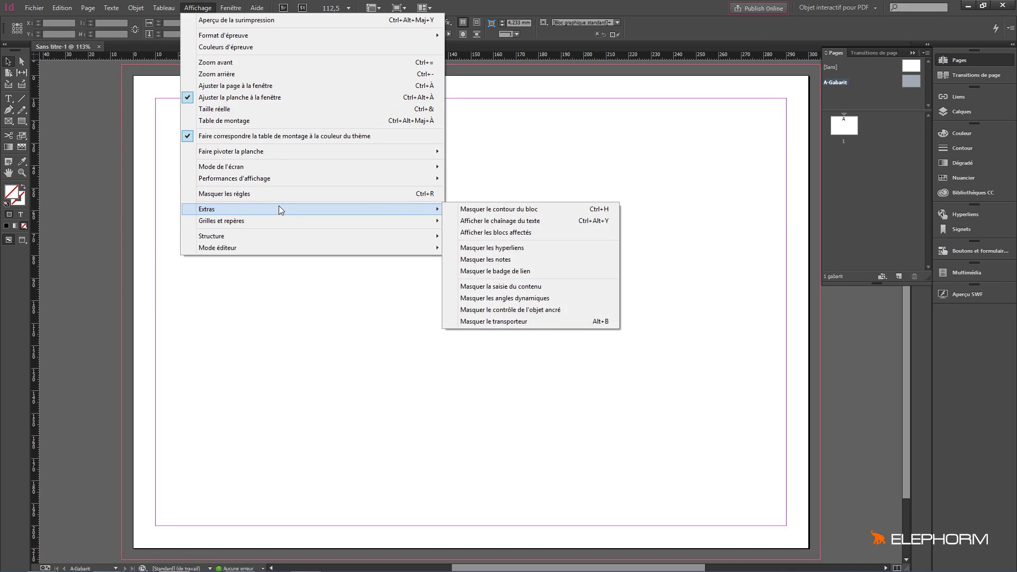
click(280, 194)
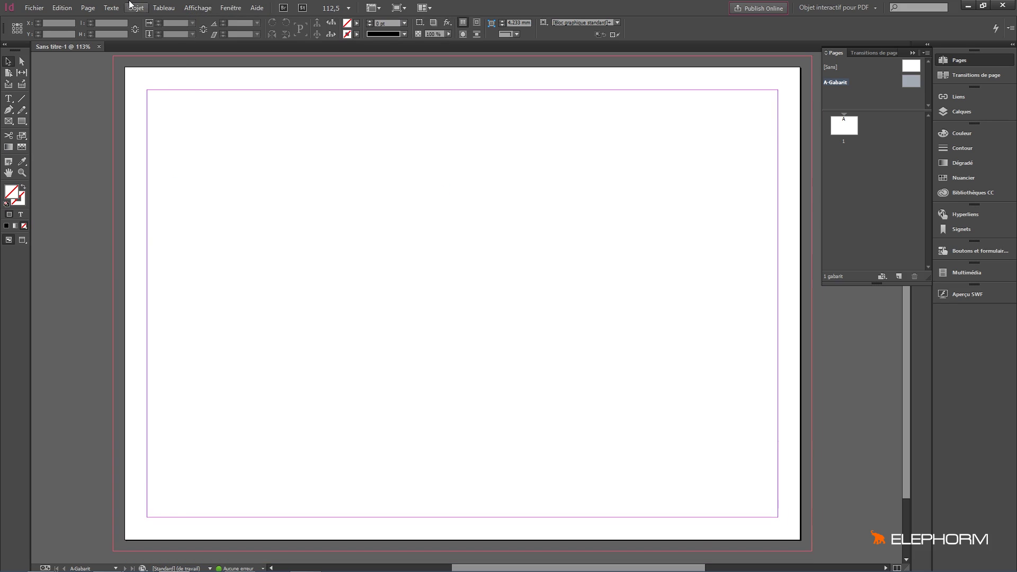
click(198, 7)
click(241, 193)
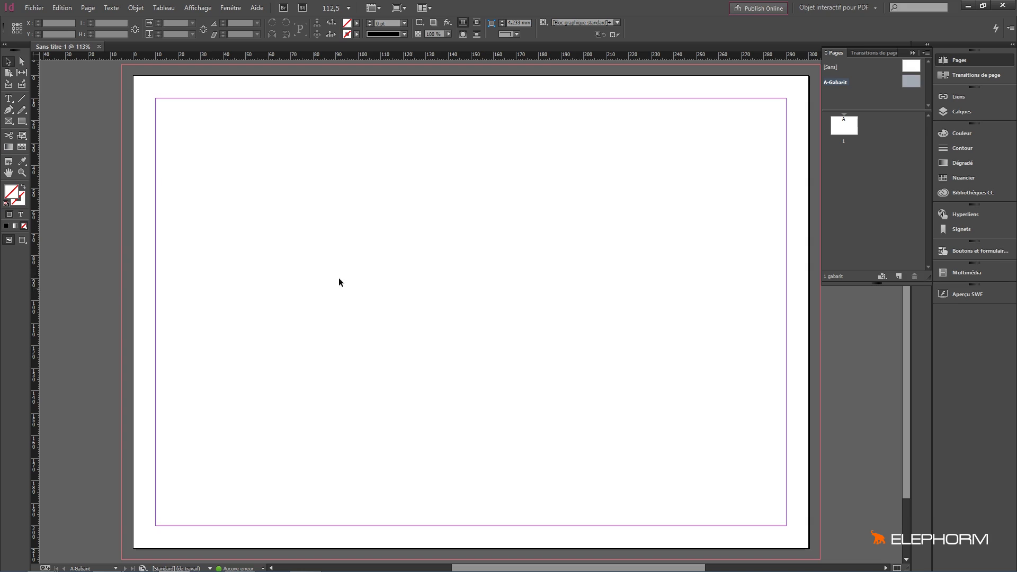
- Add two vertical ruler guides to the A-Gabarit master, at X 100 mm and X 200 mm
drag(34, 239, 339, 236)
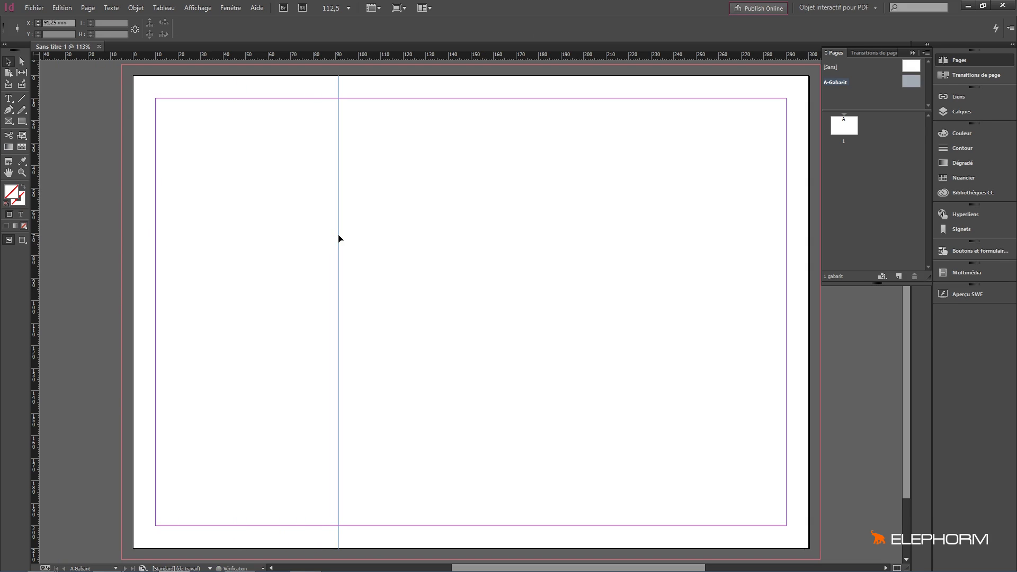
double_click(57, 23)
key(Return)
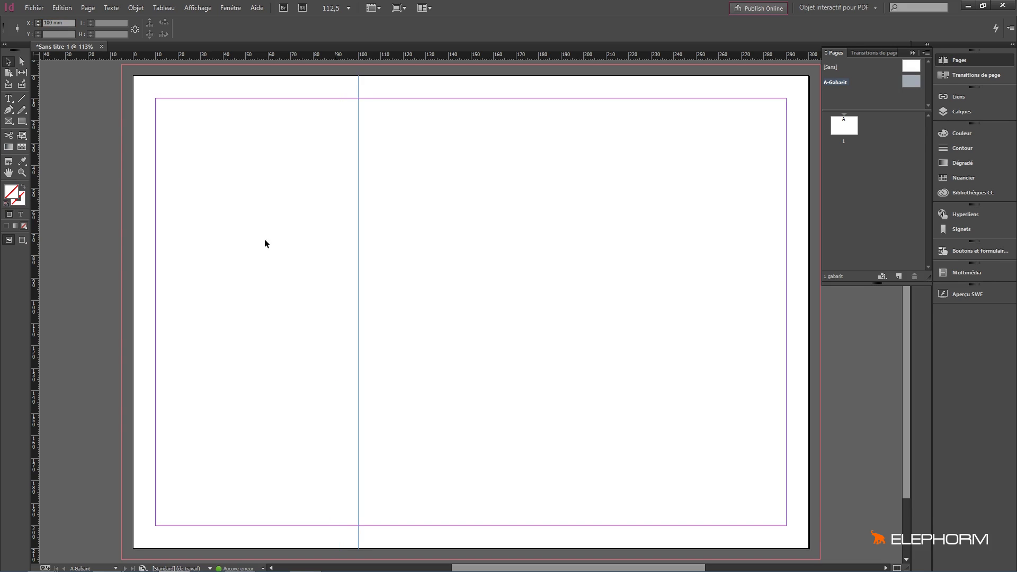
drag(36, 282, 629, 279)
click(50, 23)
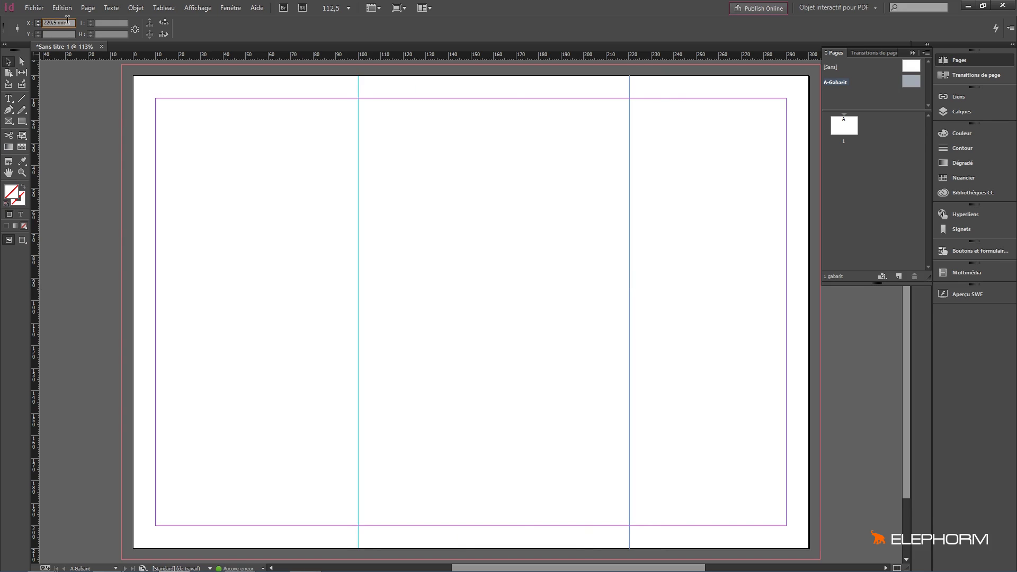
text(200)
key(Return)
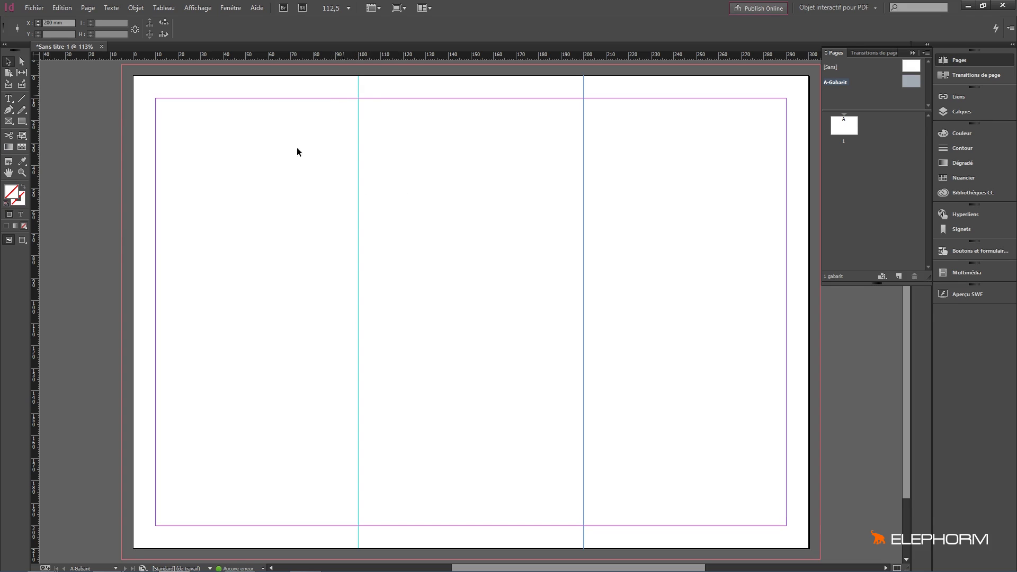
- Add a vertical guide 5 mm to the left of the 100 mm guide by entering X as 100-5
drag(34, 229, 346, 222)
click(46, 23)
triple_click(46, 23)
text(100)
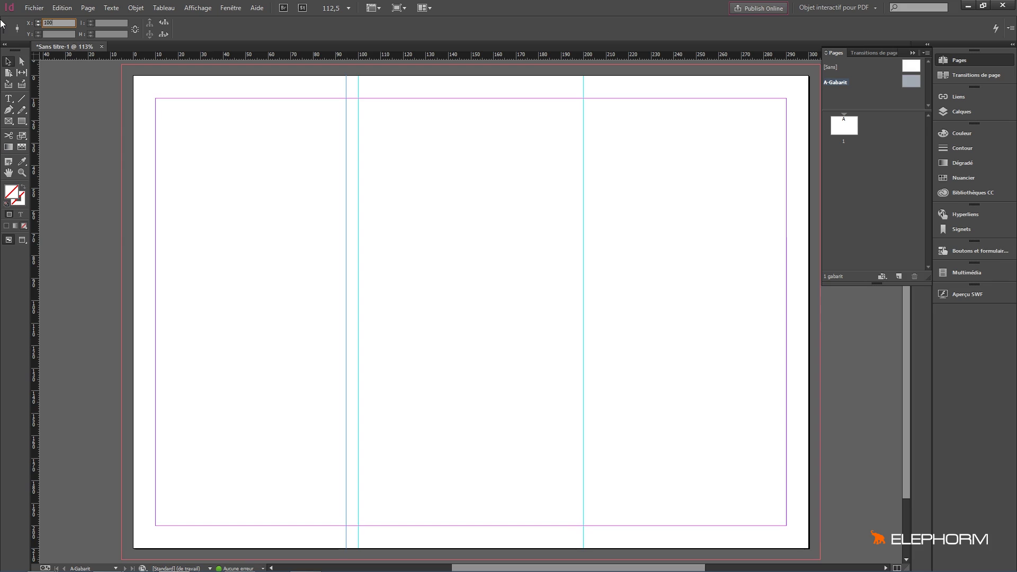
text(-)
text(5)
key(Return)
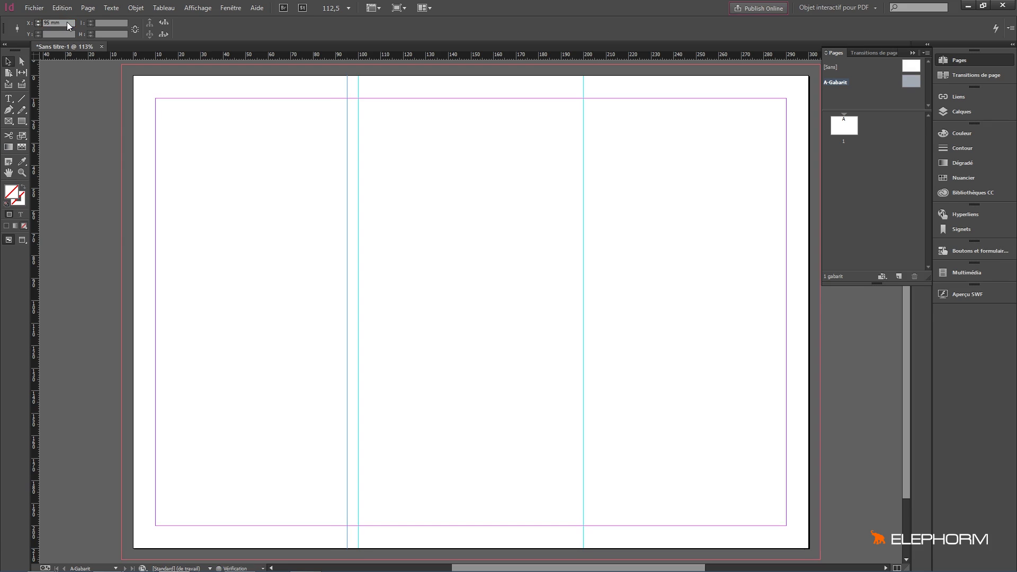
- Add a vertical guide at X 105 mm, just right of the 100 mm guide
drag(34, 228, 367, 243)
drag(61, 23, 5, 24)
text(1)
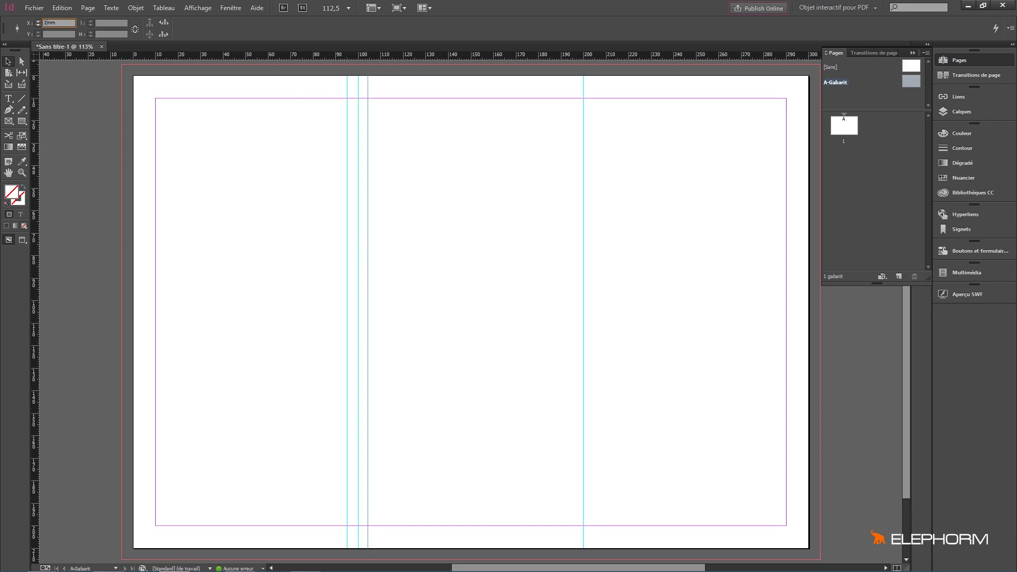
text(05)
key(Return)
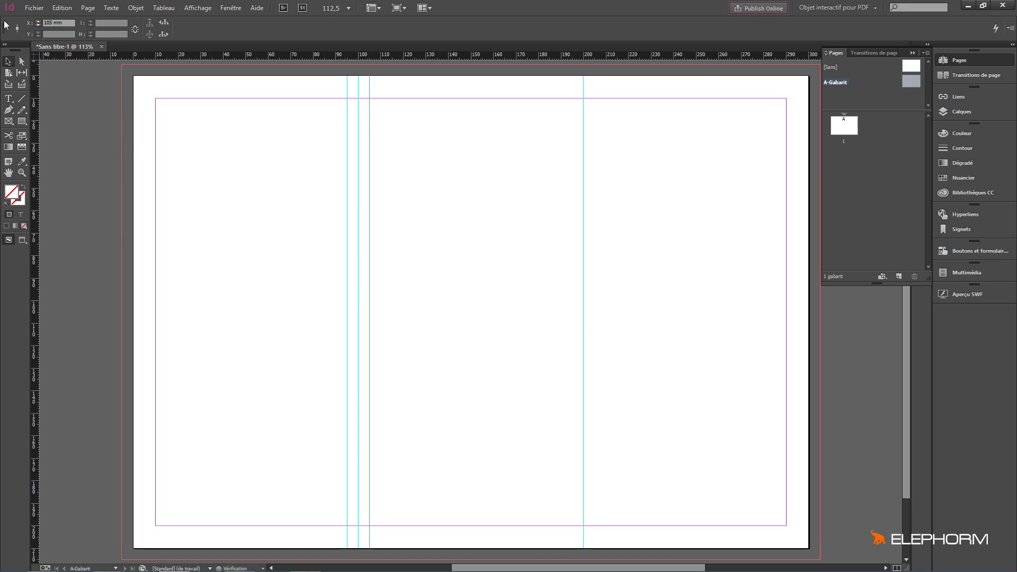
- Add a vertical guide at X 195 mm, just left of the 200 mm guide
drag(34, 296, 572, 281)
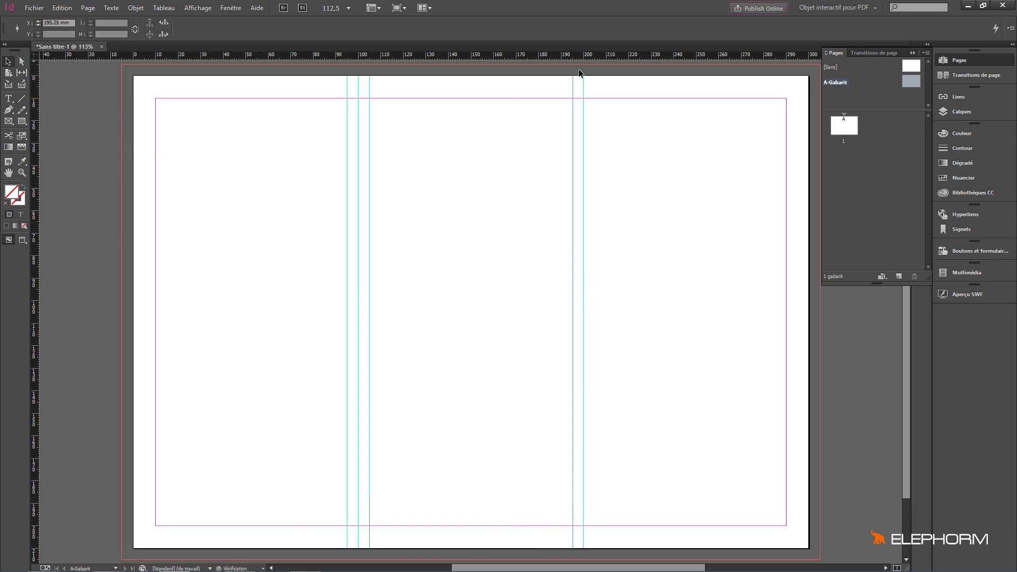
double_click(59, 22)
text(19mm)
text(5)
key(Return)
- Add a vertical guide at X 205 mm on the master and return to document page 1
drag(34, 209, 593, 202)
click(53, 23)
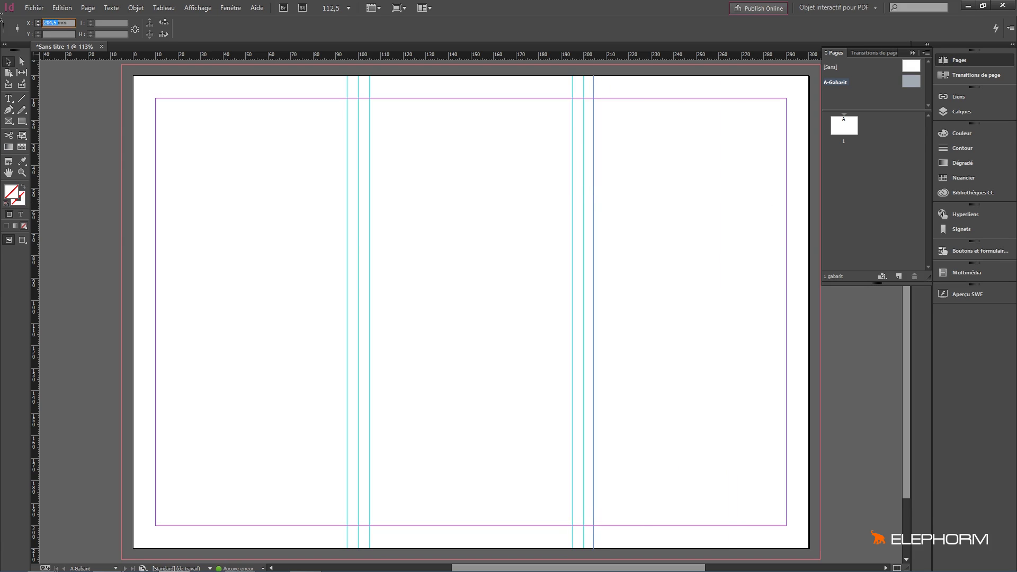
text(20mm)
key(Return)
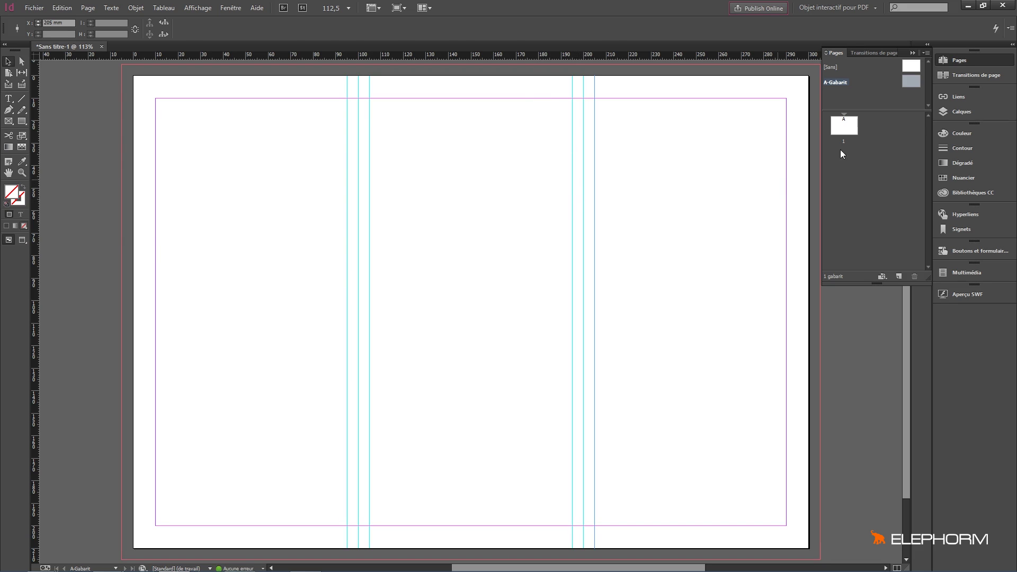
double_click(845, 125)
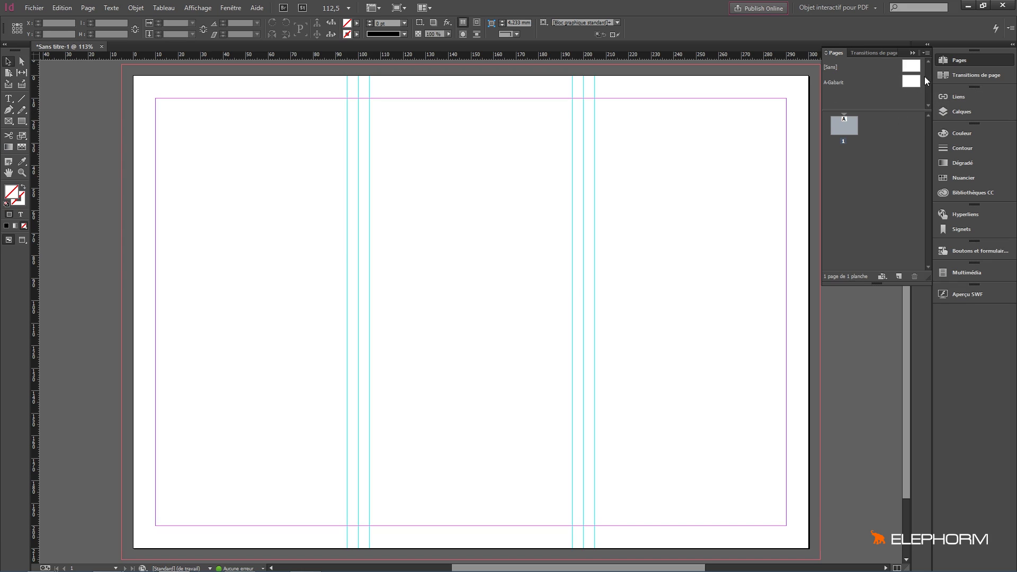
double_click(848, 127)
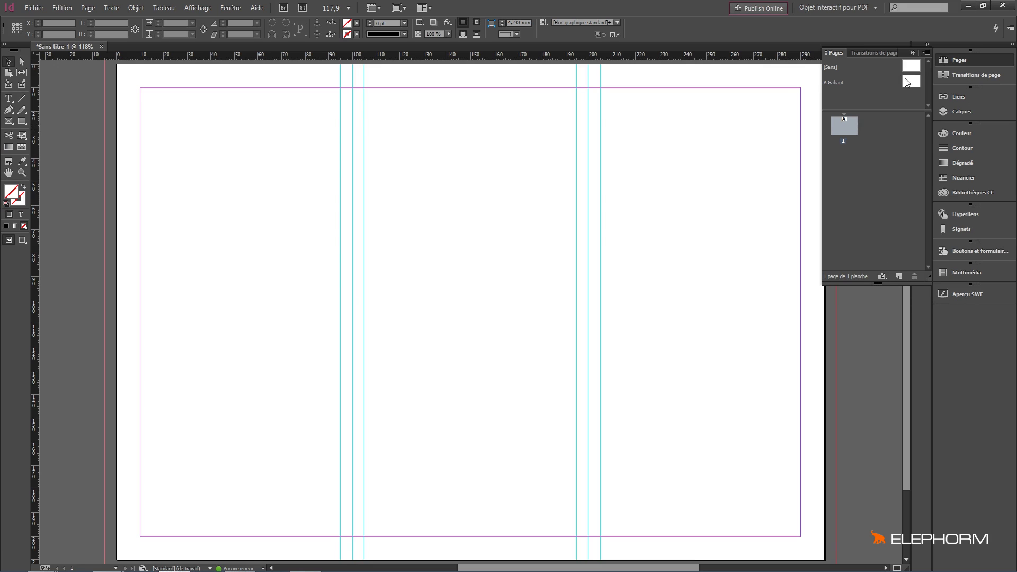
- Check the A-Gabarit master, return to page 1 and add a second document page after it
double_click(906, 81)
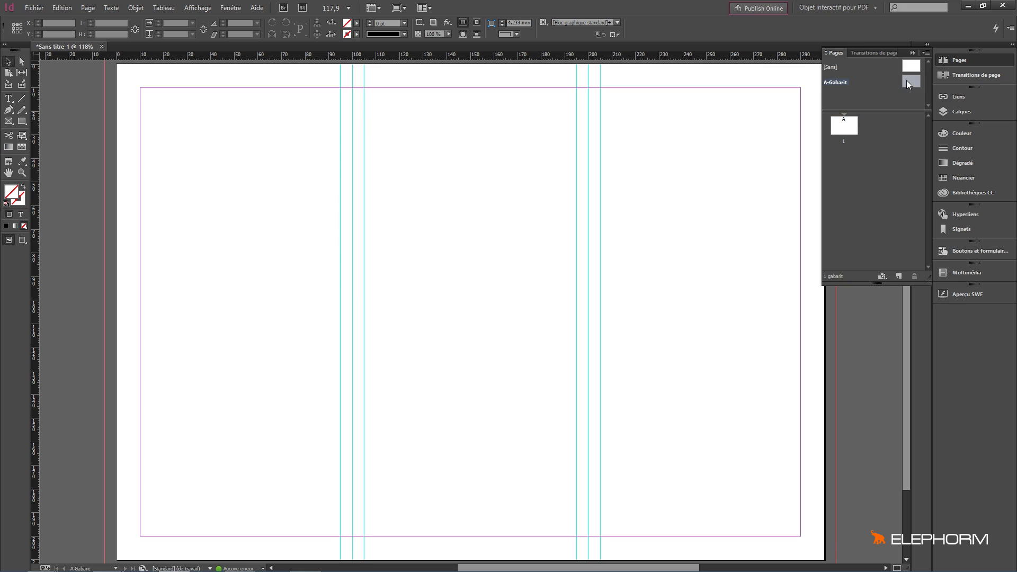
double_click(850, 126)
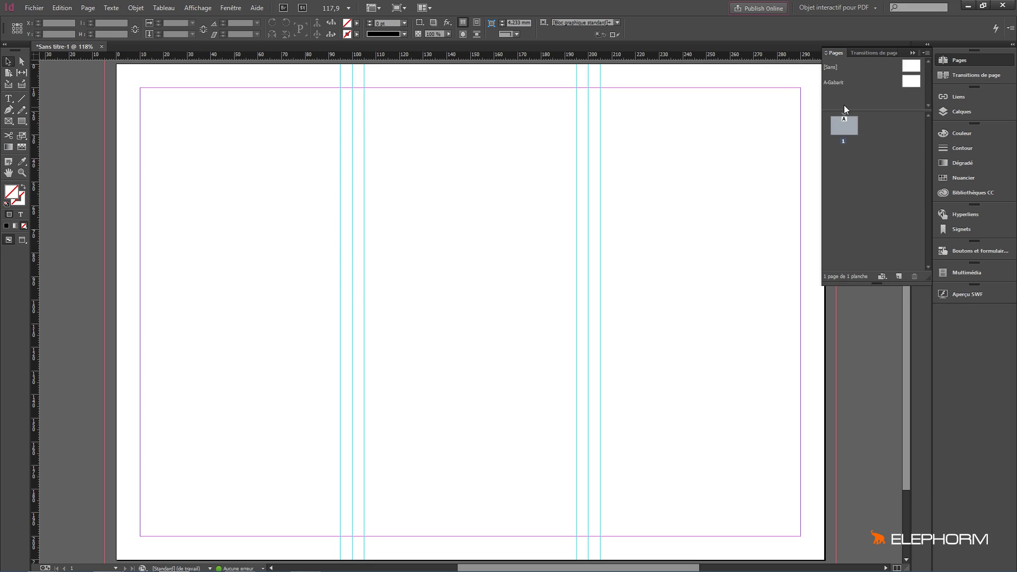
click(898, 275)
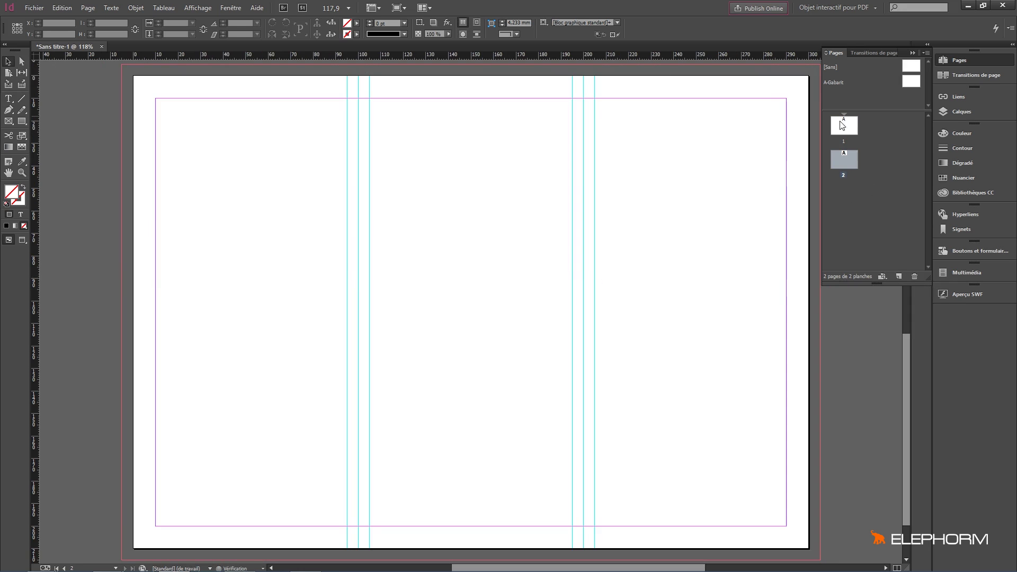
- Display pages 1 and 2 in turn to check the master's margins and guides on both, ending on page 1
click(846, 128)
click(846, 126)
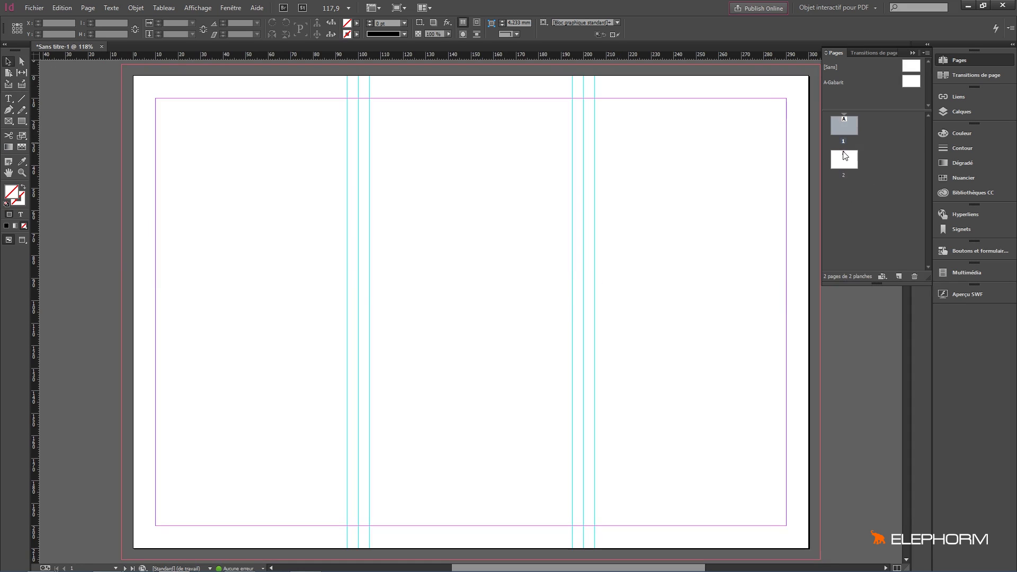
double_click(844, 165)
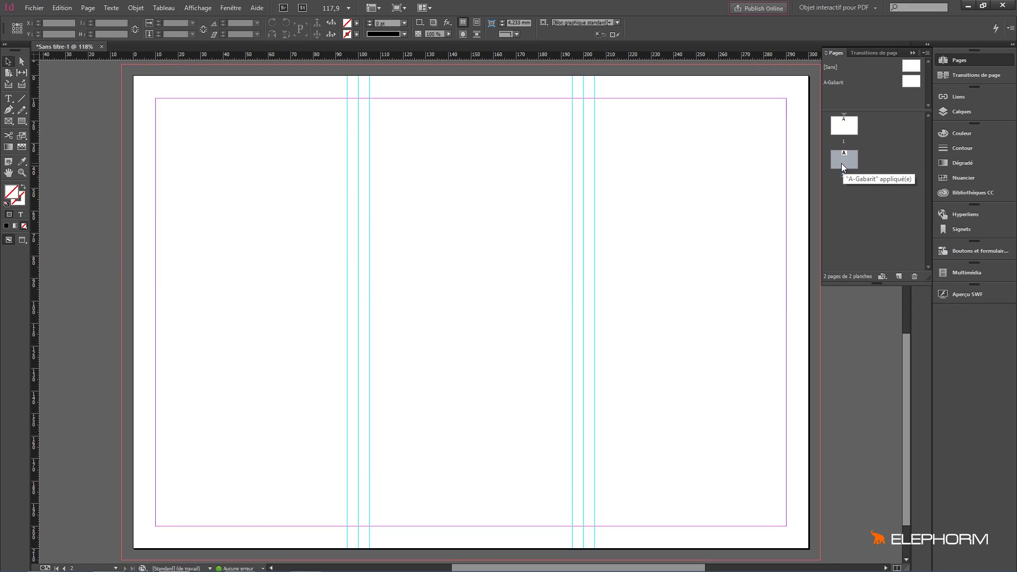
click(852, 122)
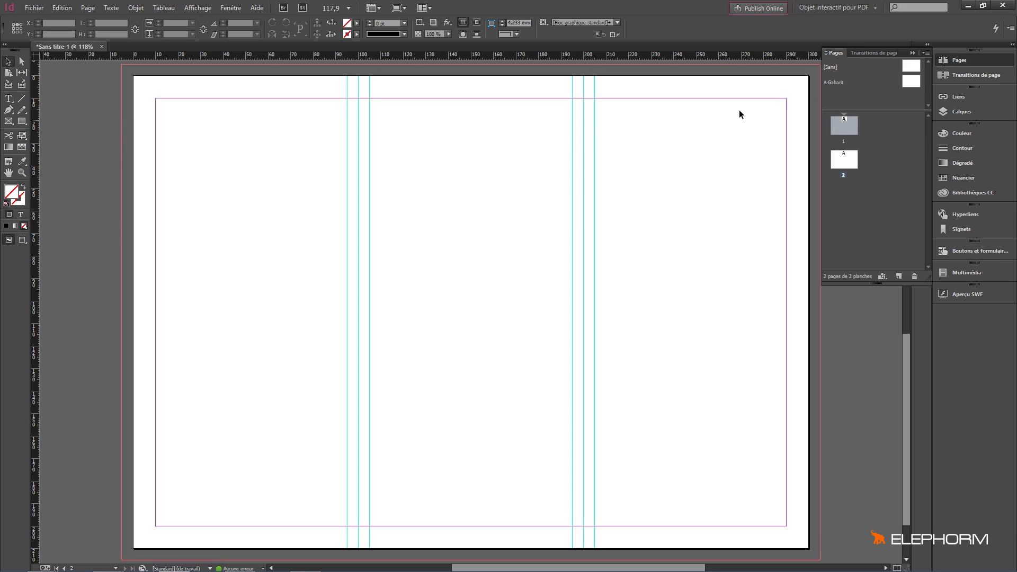
double_click(846, 129)
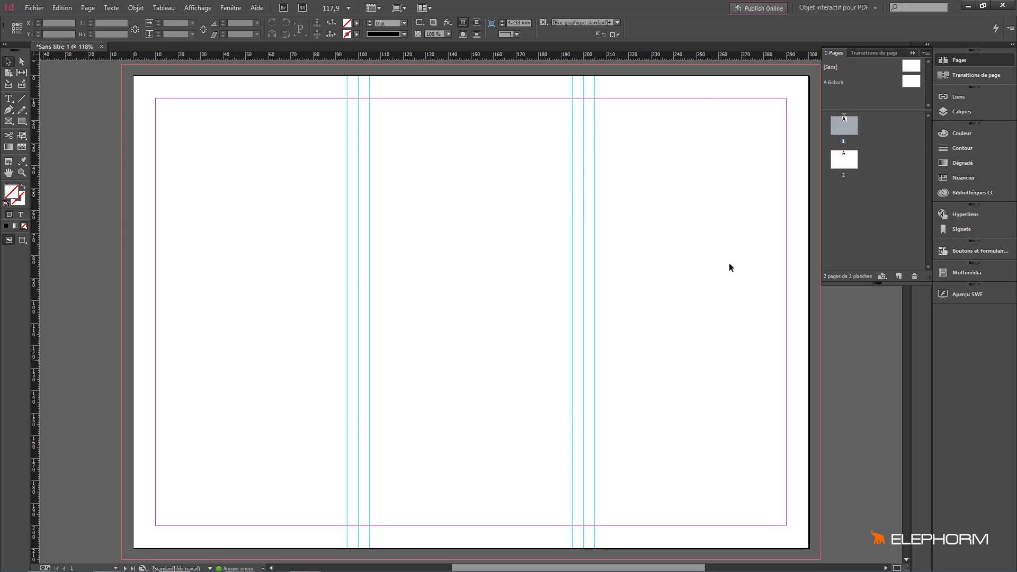